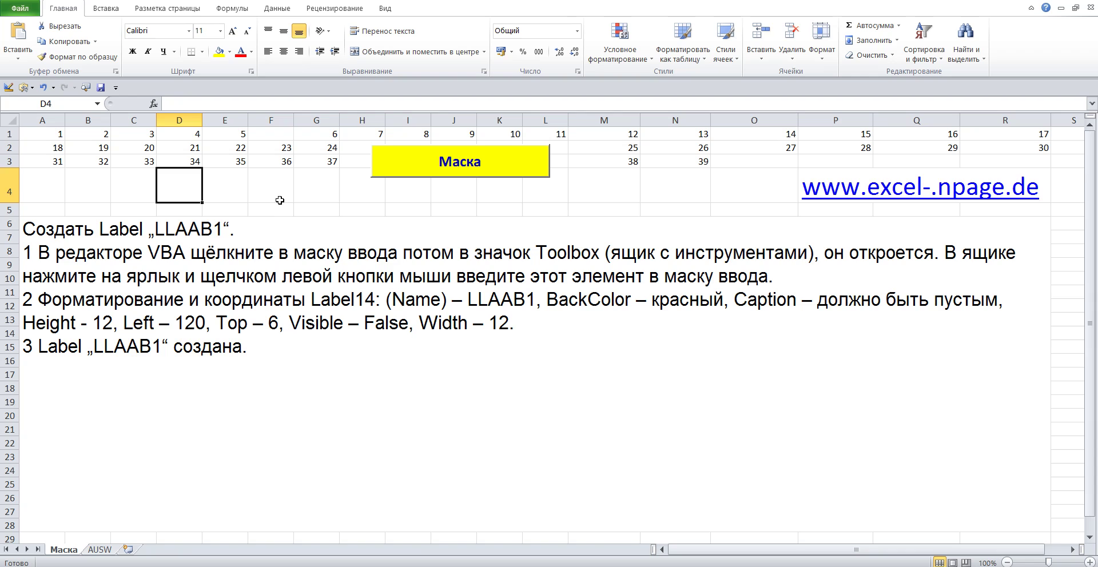
# - Enter 40 in cell O3 to continue the row 3 number sequence
pyautogui.click(742, 160)
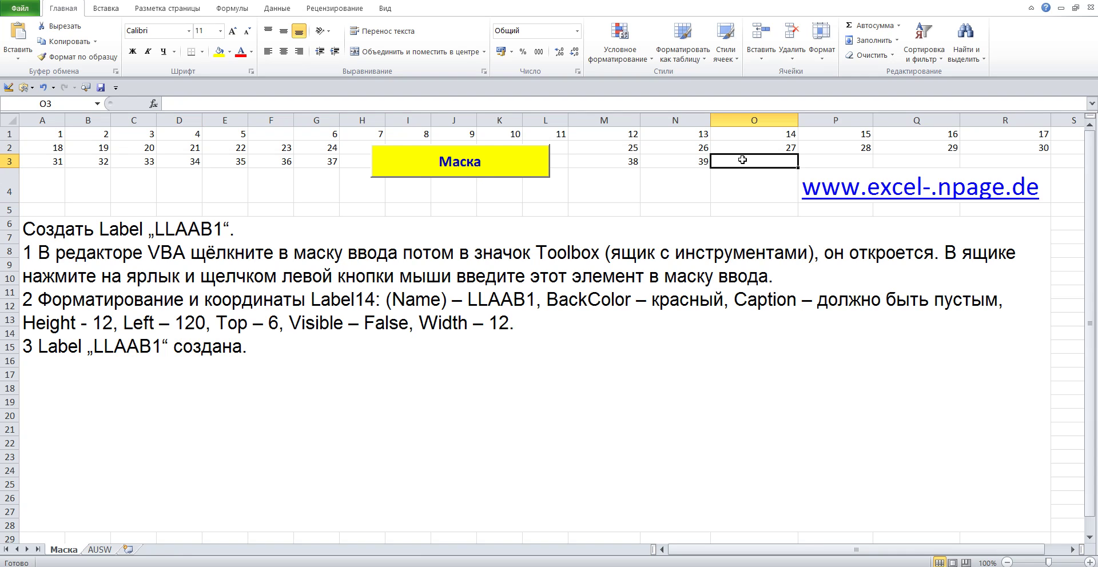
pyautogui.write('40')
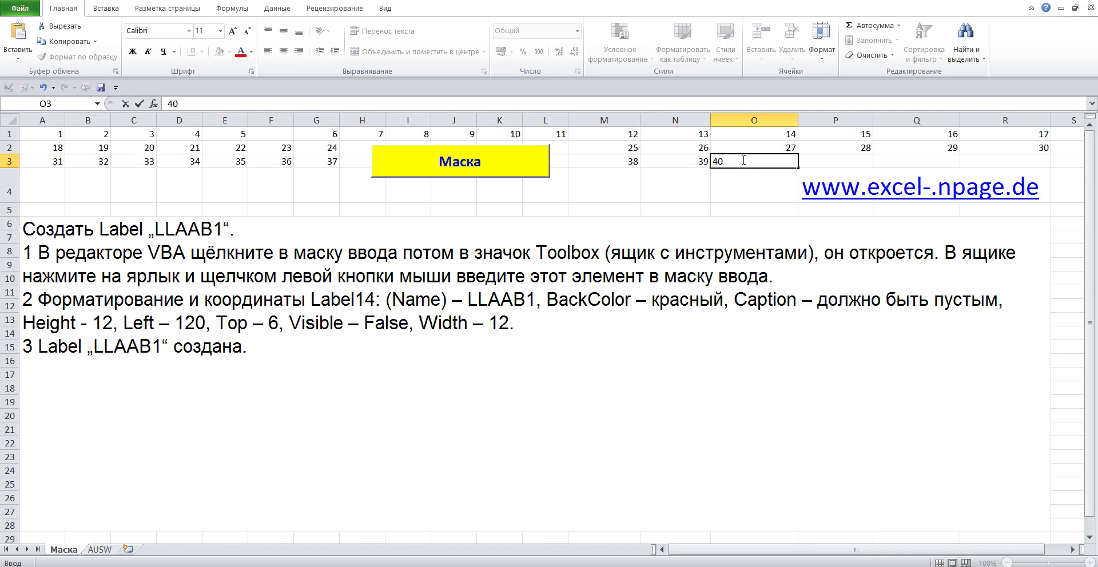
pyautogui.click(759, 193)
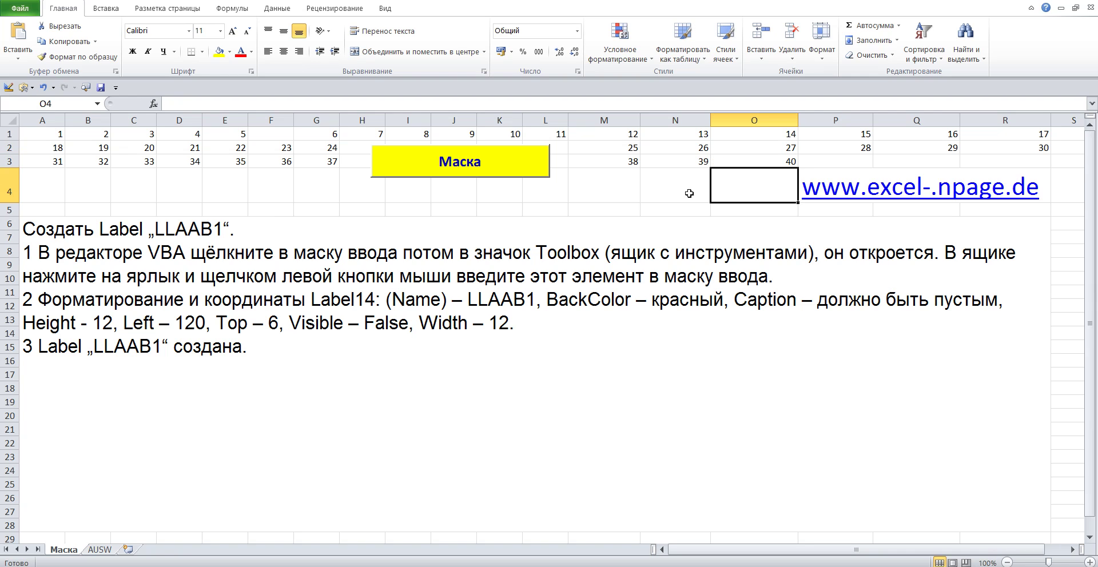
# - Highlight the heading and step 1 of the LLAAB1 label instructions to read them
pyautogui.doubleClick(291, 235)
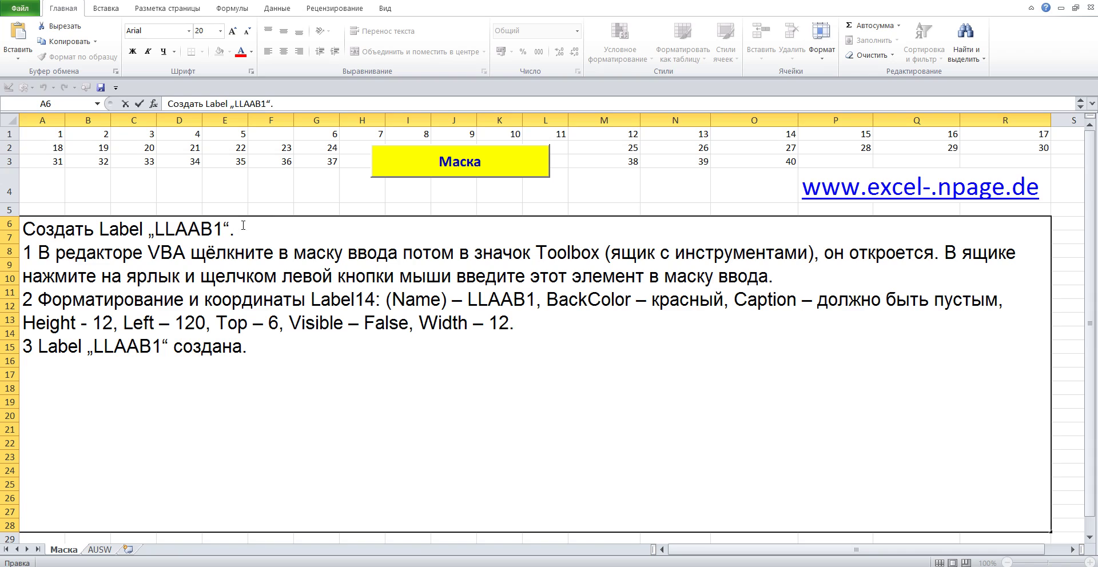
pyautogui.moveTo(235, 230); pyautogui.dragTo(23, 229)
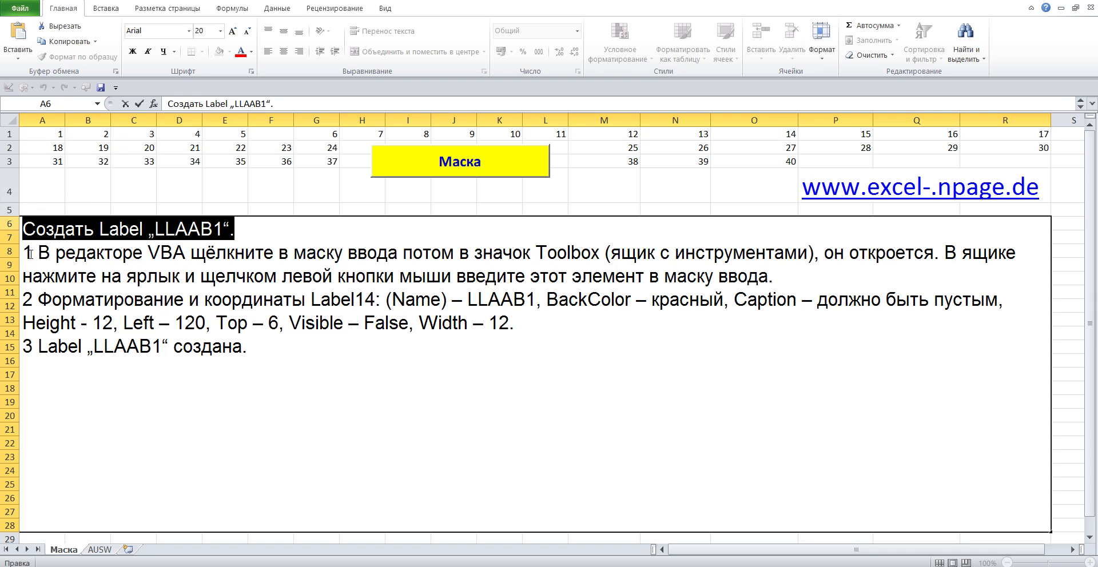
pyautogui.moveTo(23, 252)
pyautogui.mouseDown()
pyautogui.moveTo(802, 290)
pyautogui.moveTo(863, 281)
pyautogui.mouseUp()
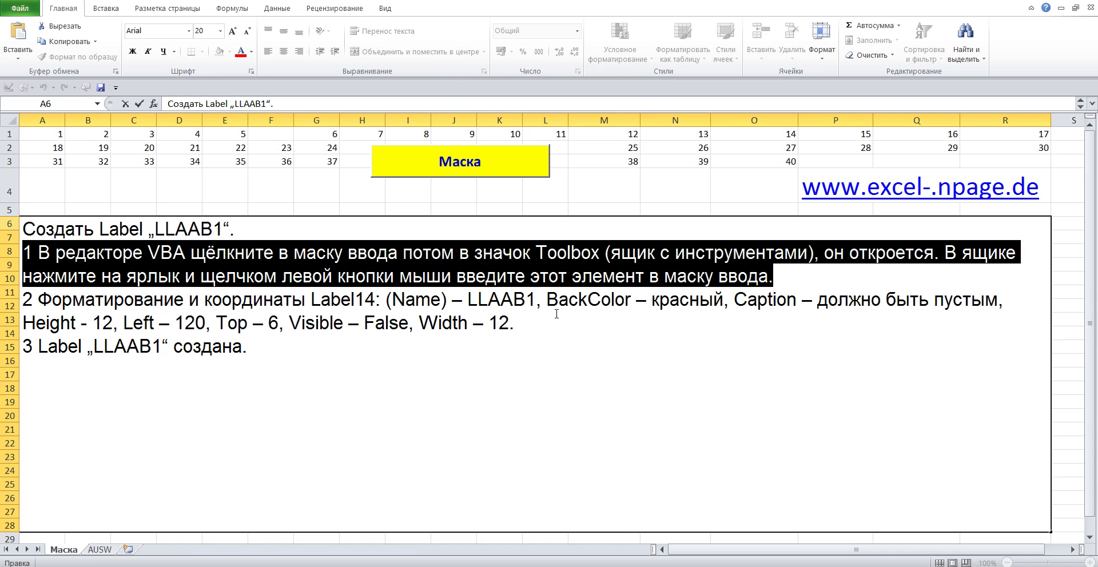
pyautogui.click(255, 184)
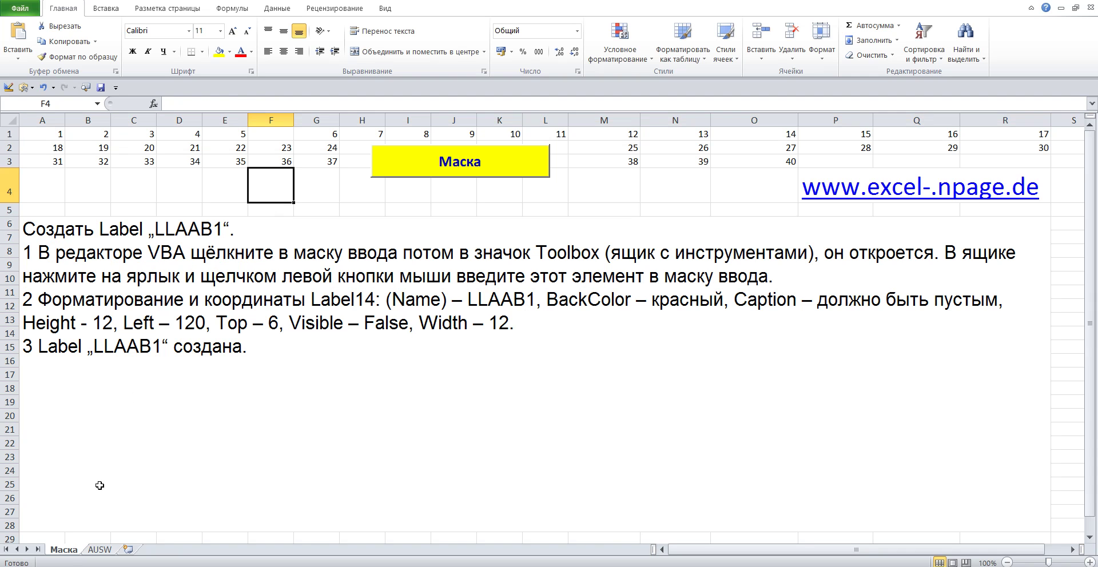
# - Open UserForm11's design in the VBA editor via the Маска sheet's View Code
pyautogui.rightClick(70, 550)
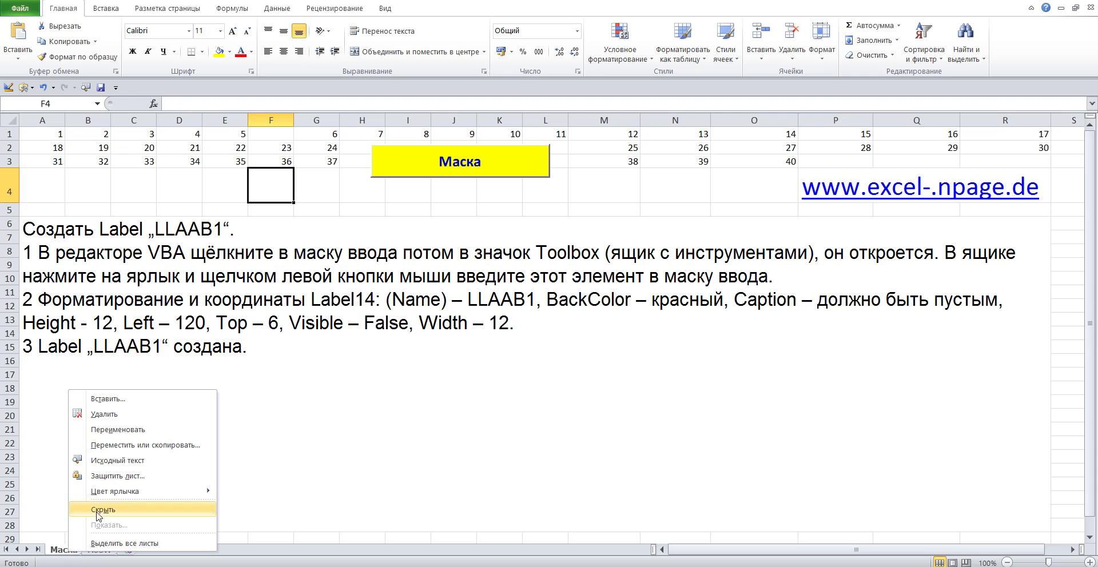
pyautogui.click(143, 463)
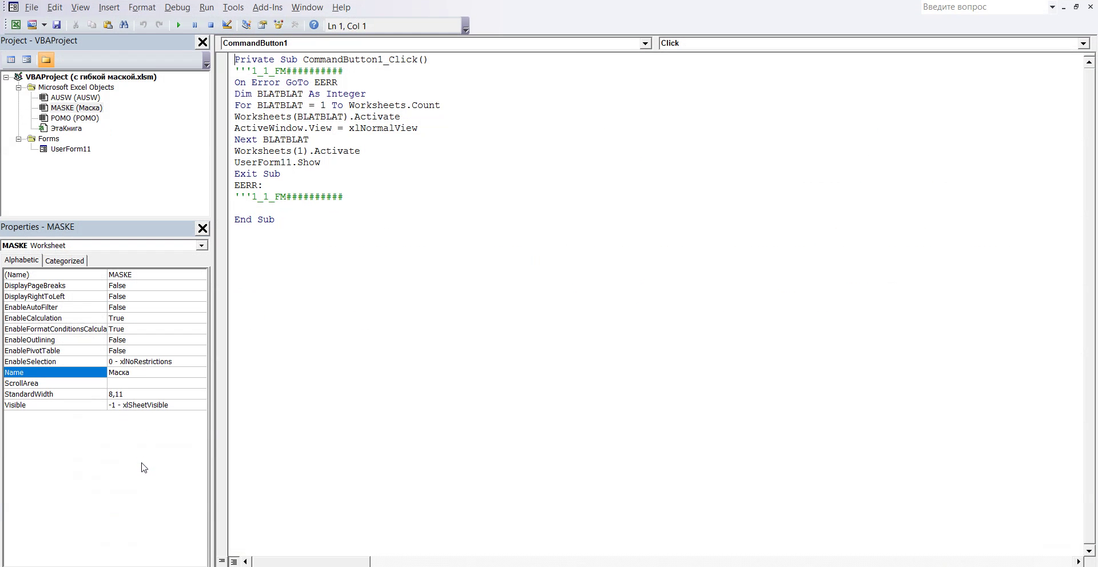
pyautogui.doubleClick(67, 149)
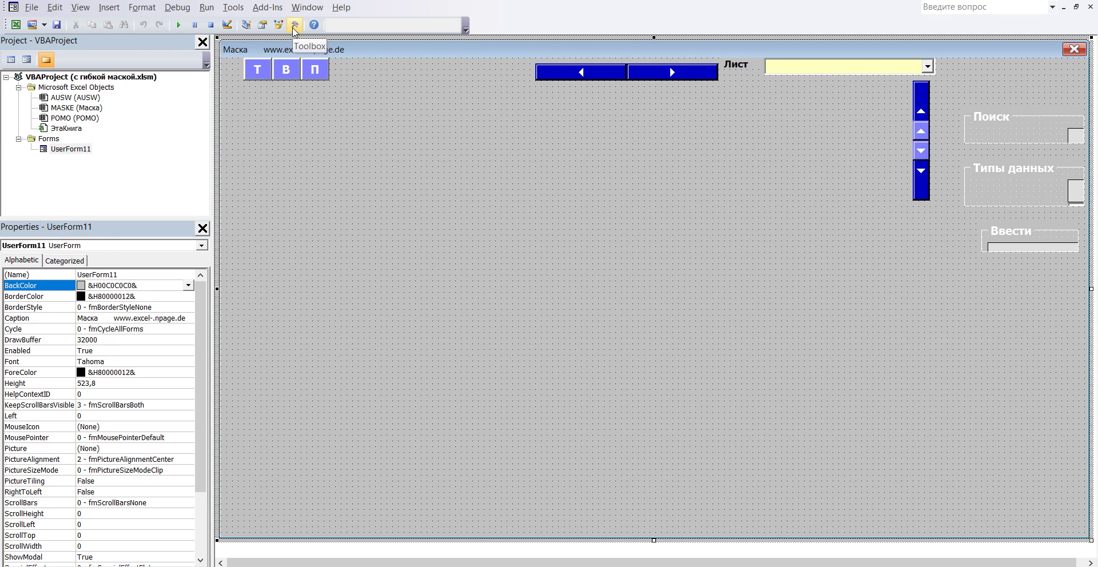
# - Place a default-size Label14 on UserForm11 with the Toolbox Label tool and select its (Name)
pyautogui.click(295, 26)
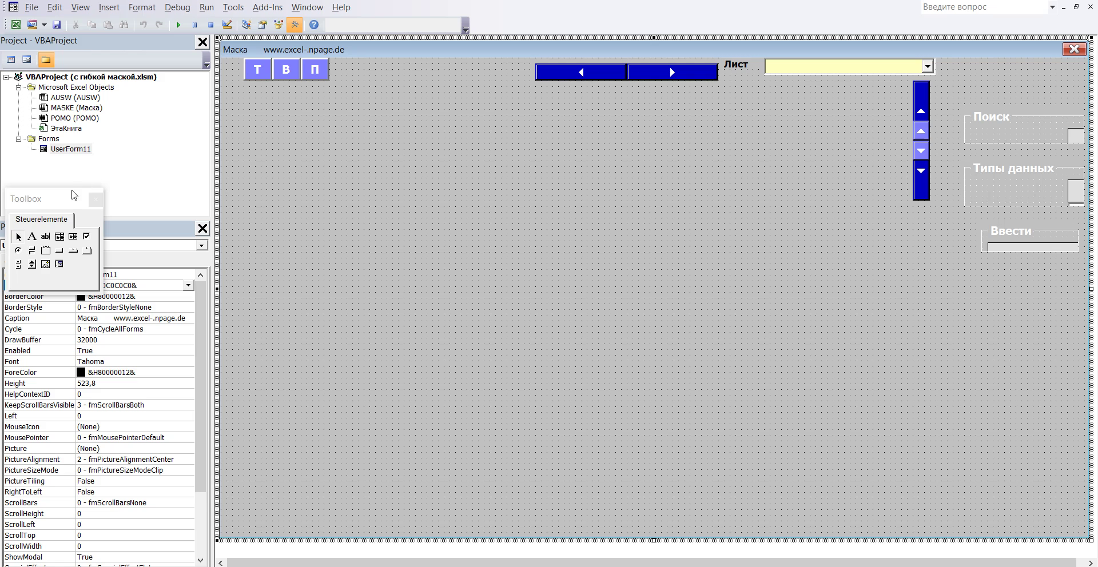
pyautogui.moveTo(73, 194); pyautogui.dragTo(193, 25)
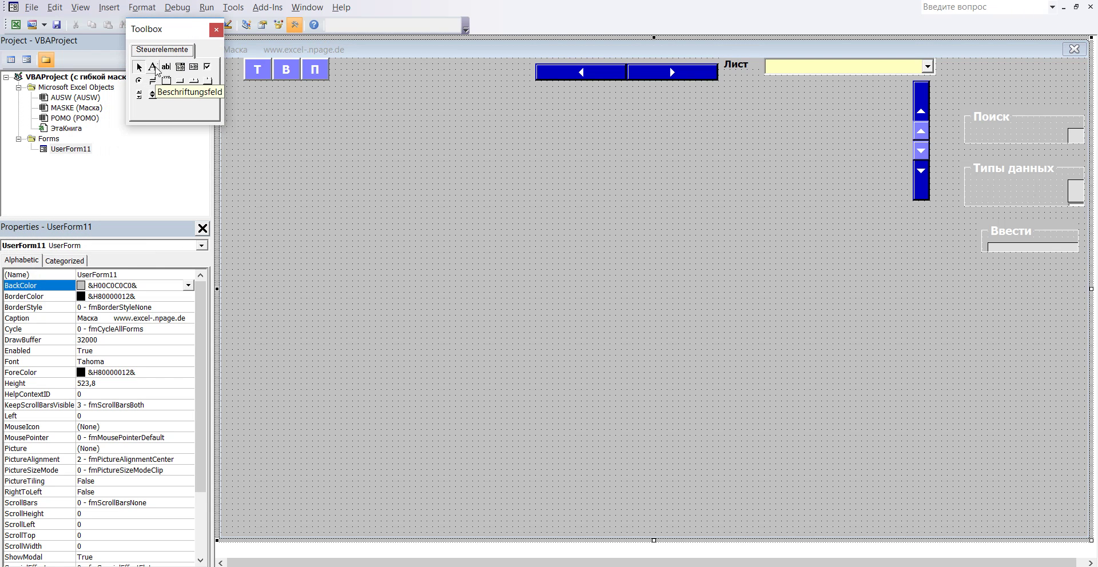
pyautogui.click(153, 67)
pyautogui.click(384, 177)
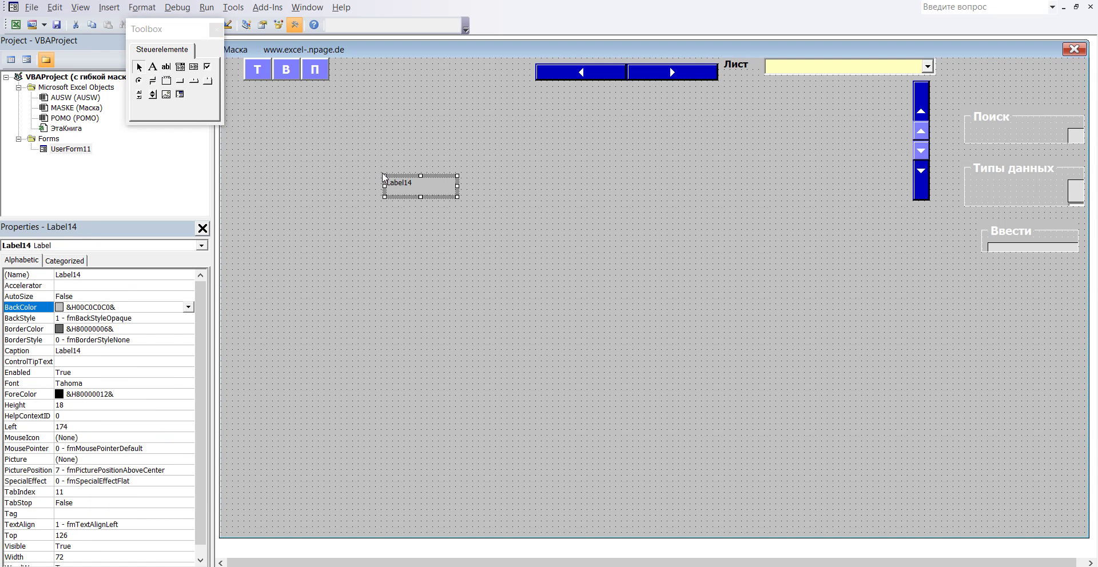
pyautogui.click(215, 30)
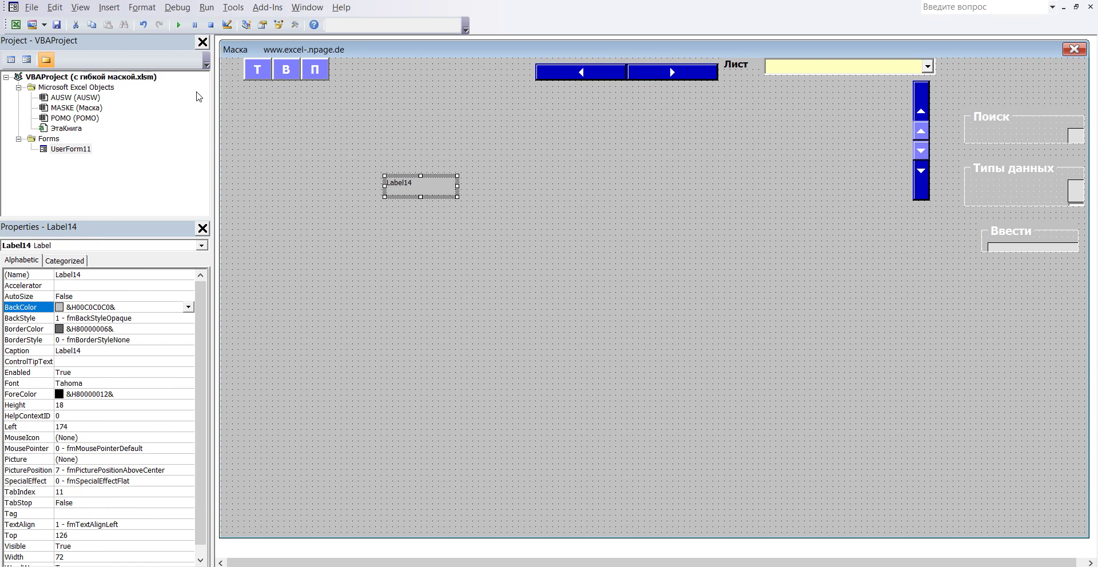
pyautogui.click(93, 275)
pyautogui.doubleClick(92, 275)
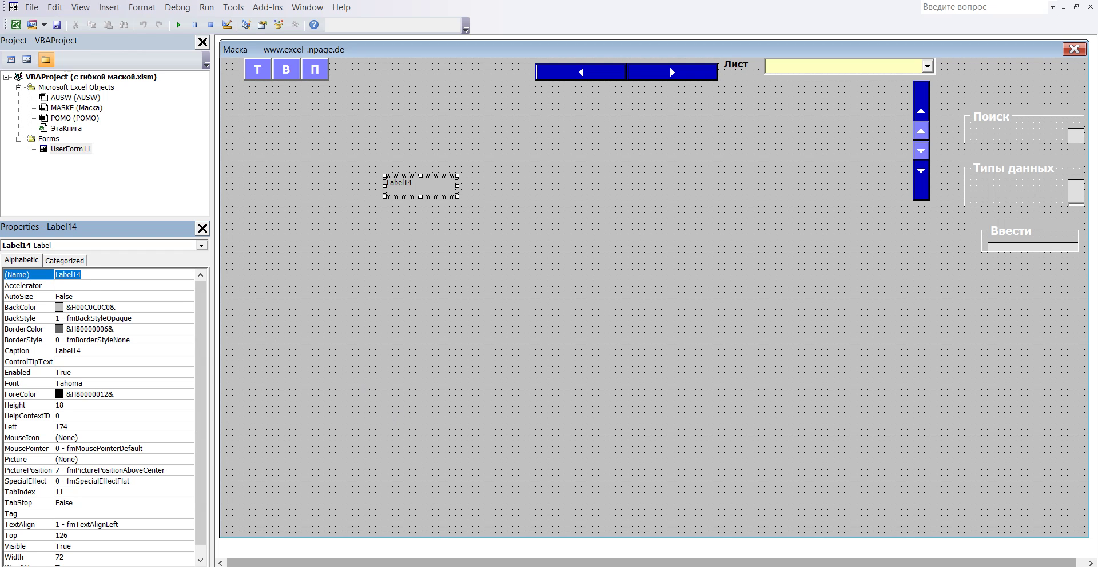
pyautogui.moveTo(366, 563)
pyautogui.click(393, 541)
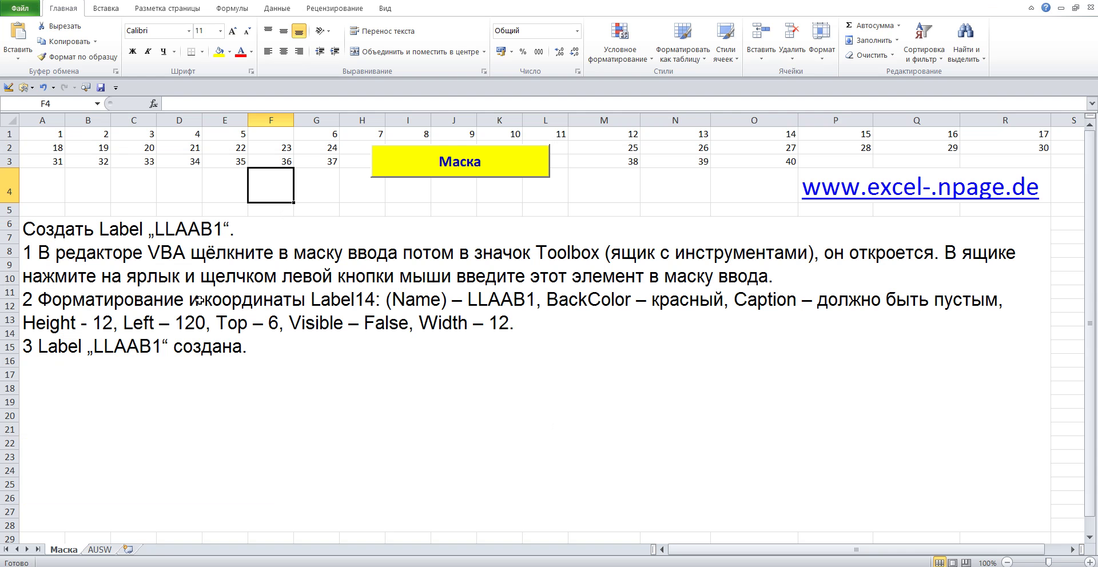
pyautogui.doubleClick(171, 313)
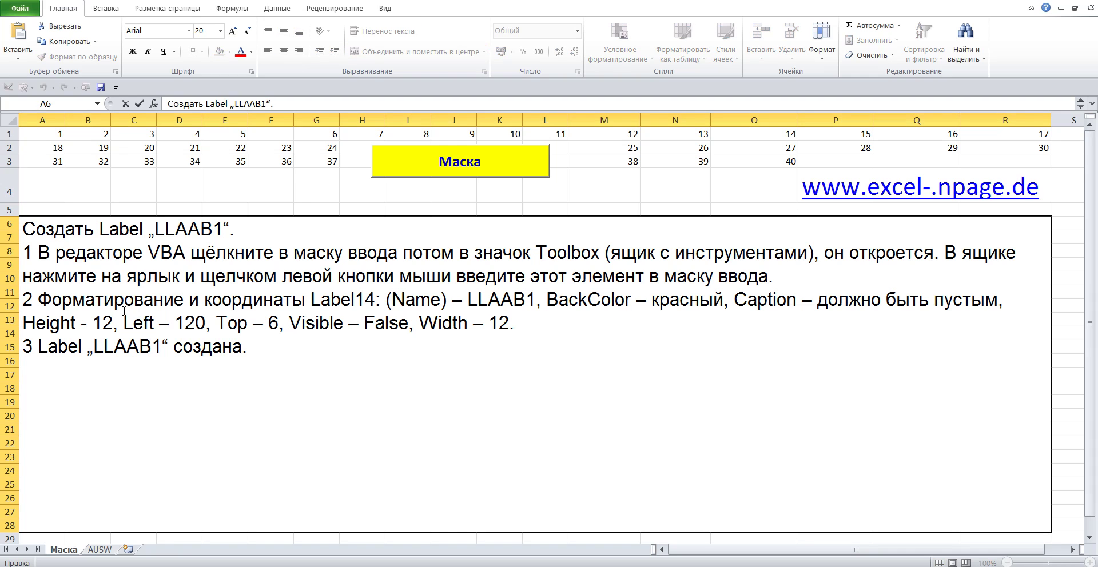
pyautogui.moveTo(25, 299); pyautogui.dragTo(534, 323)
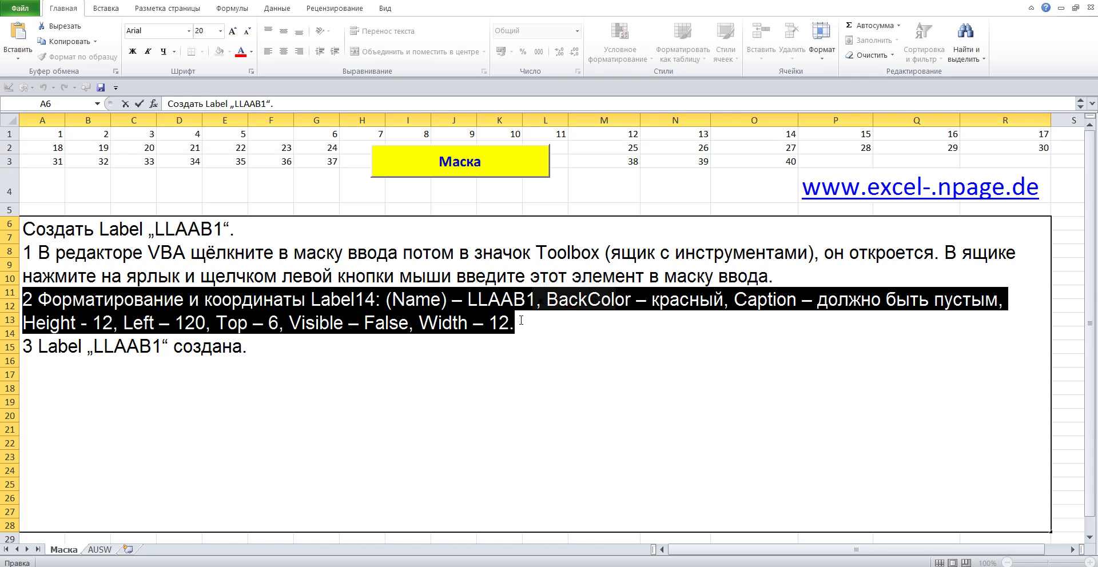
pyautogui.click(311, 186)
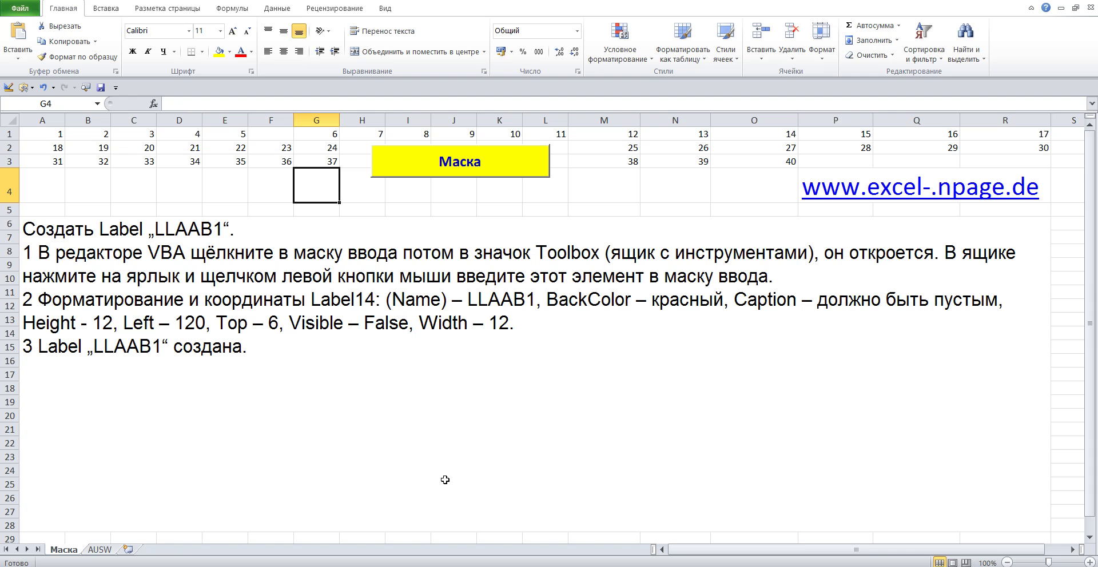
# - Rename Label14 to LLAAB1 and set its BackColor to red
pyautogui.click(531, 506)
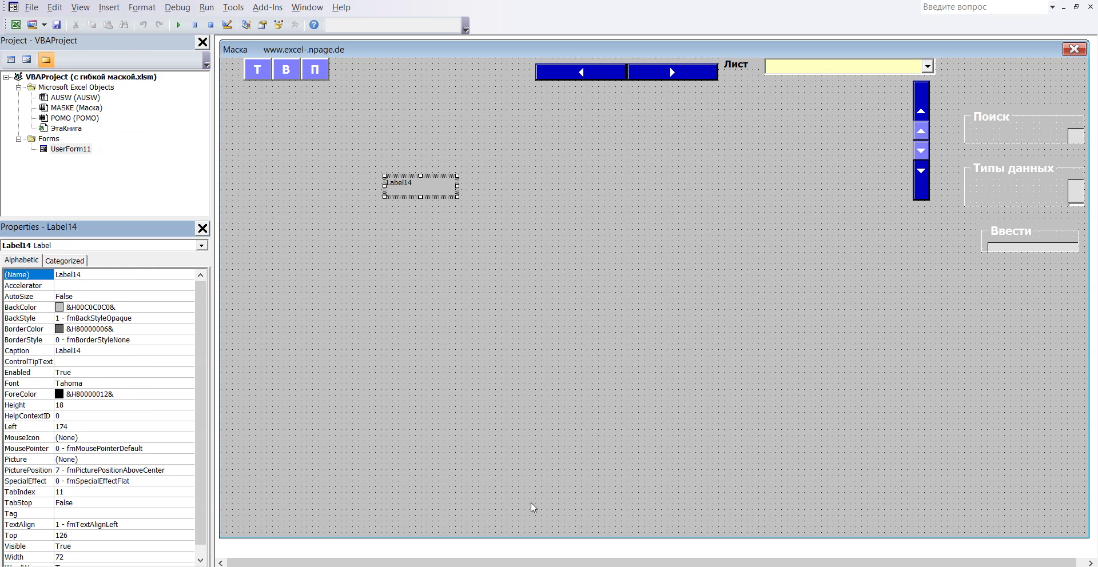
pyautogui.doubleClick(93, 277)
pyautogui.write('Ц')
pyautogui.moveTo(401, 540)
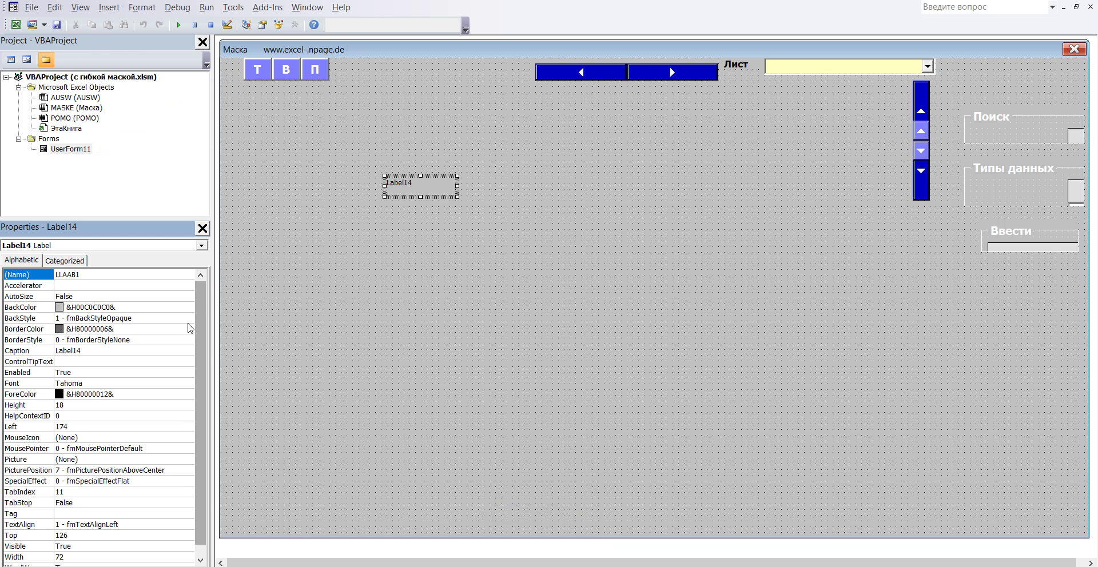
pyautogui.click(135, 307)
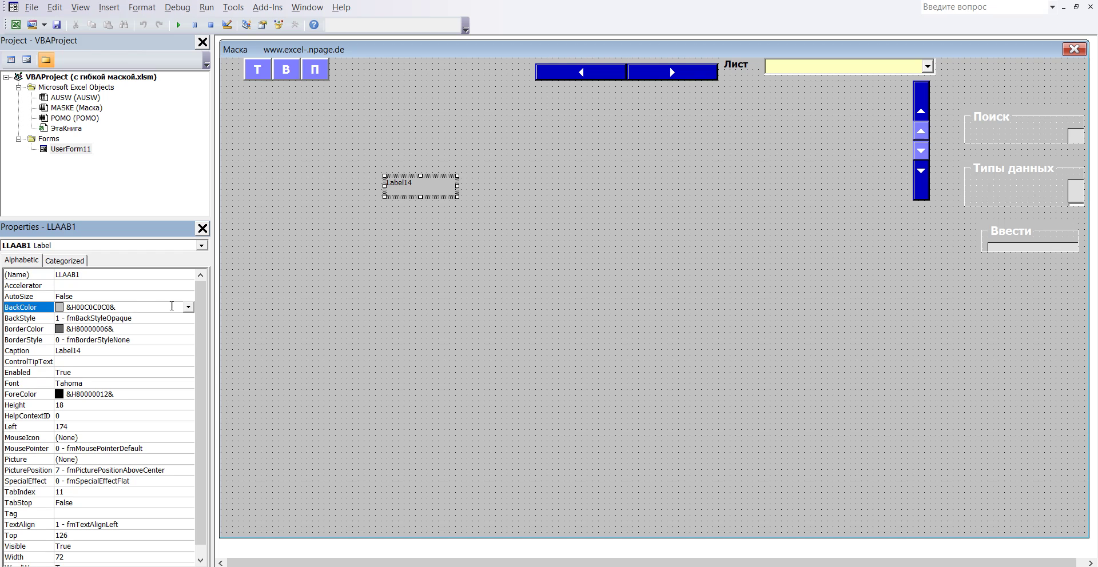
pyautogui.click(188, 307)
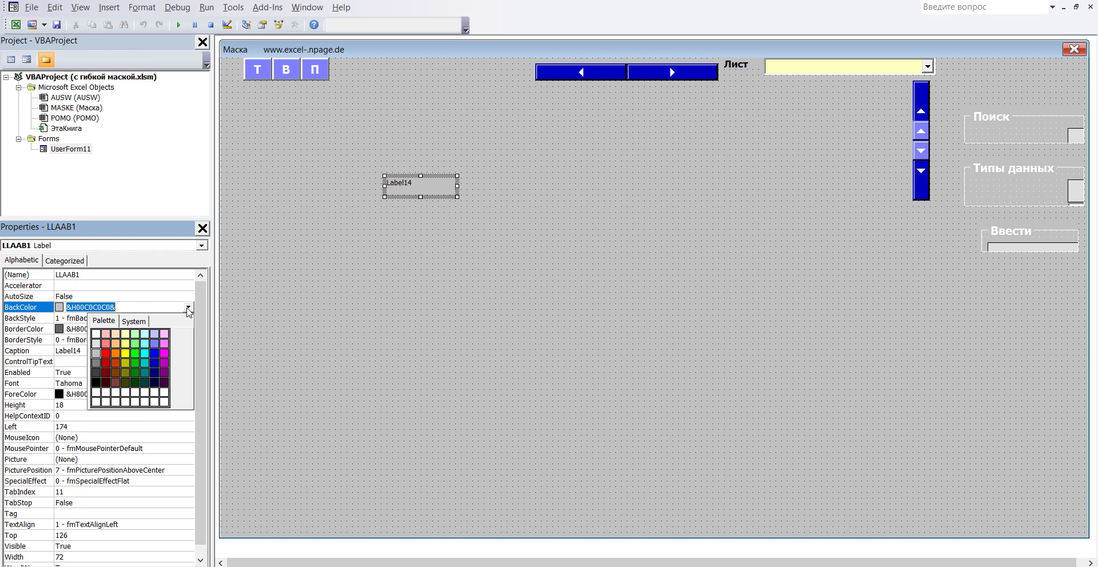
pyautogui.click(106, 354)
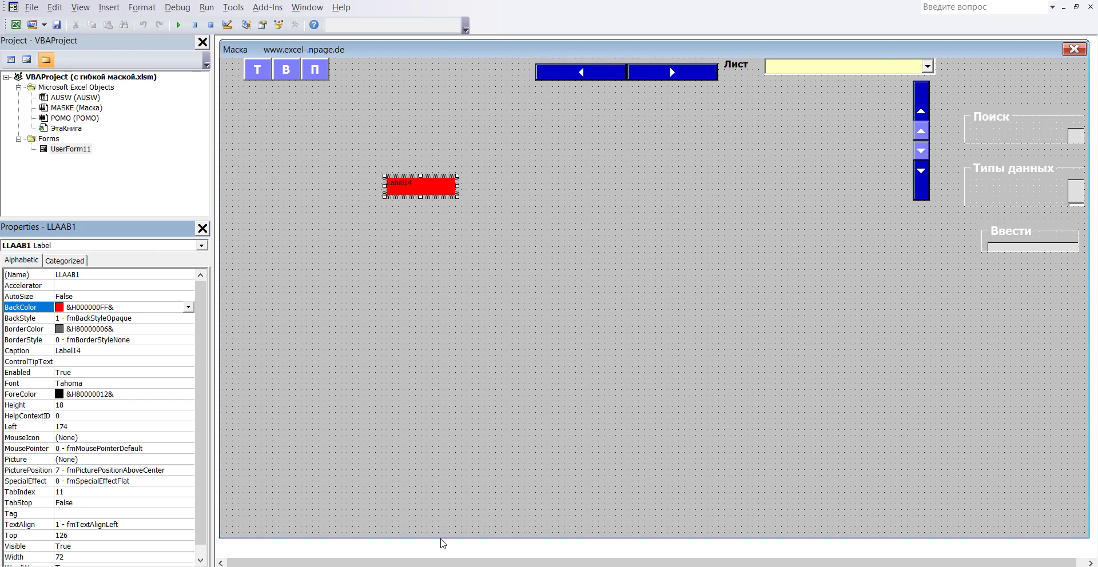
# - Clear the LLAAB1 label's Caption so it is empty
pyautogui.moveTo(443, 566)
pyautogui.click(390, 523)
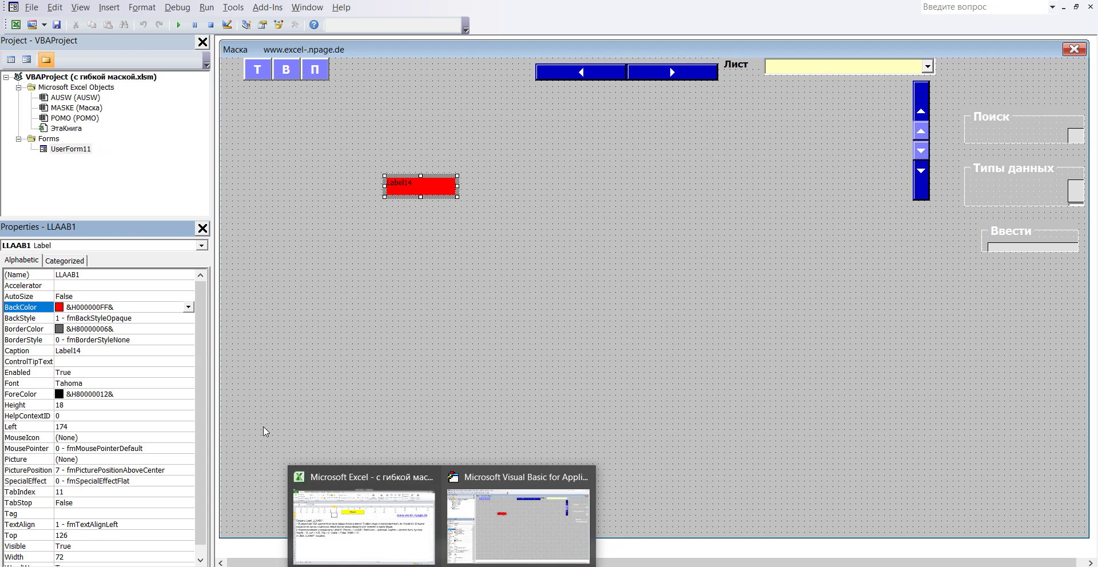
pyautogui.click(517, 526)
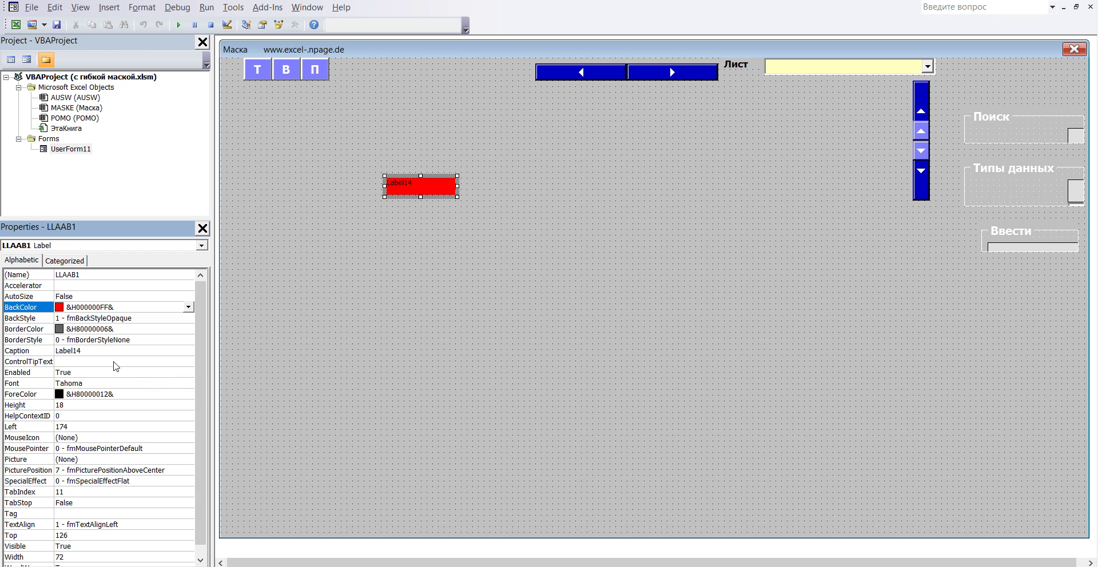
pyautogui.click(95, 350)
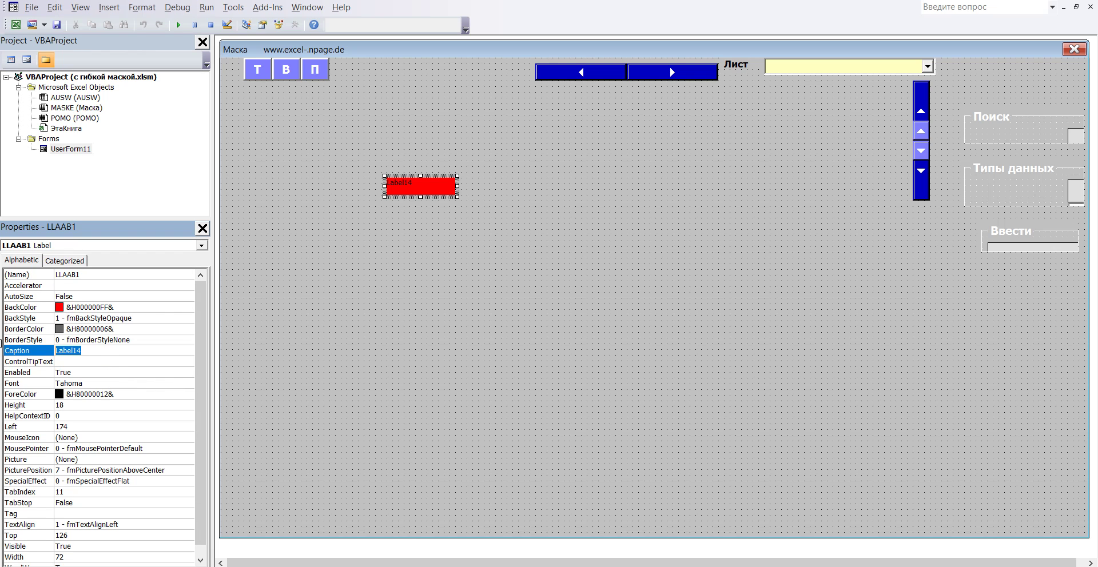
pyautogui.press('Delete')
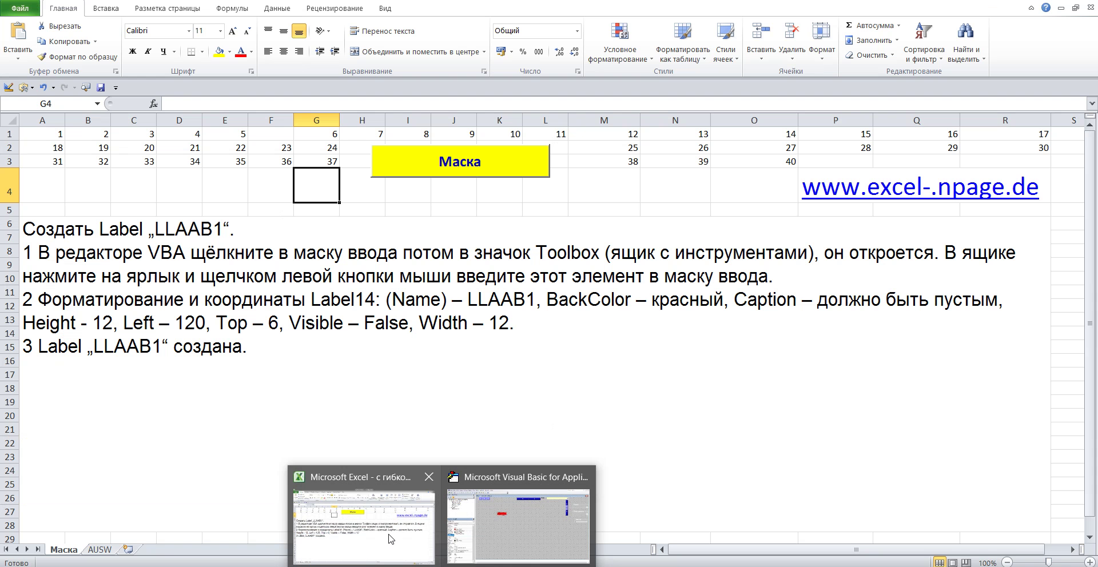
# - Set the LLAAB1 label's Height to 12 and Left to 120
pyautogui.click(518, 526)
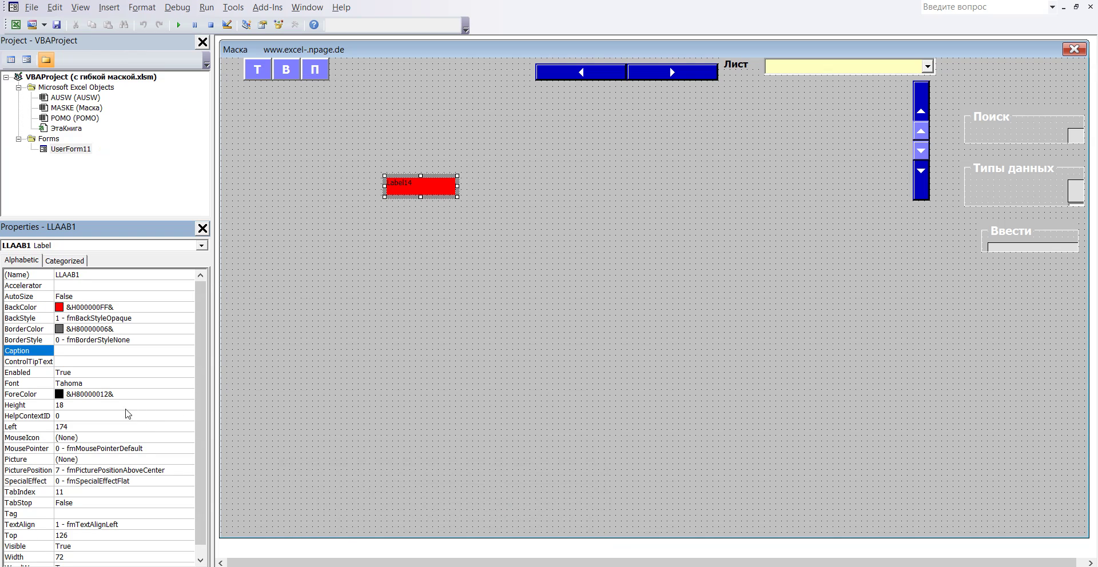
pyautogui.click(69, 405)
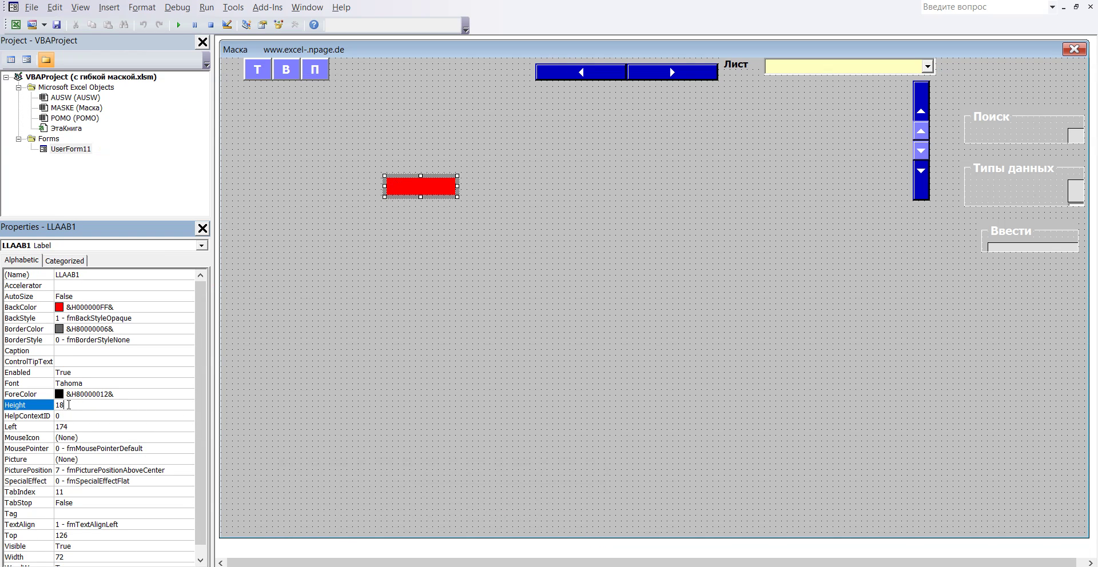
pyautogui.write('12')
pyautogui.moveTo(442, 566)
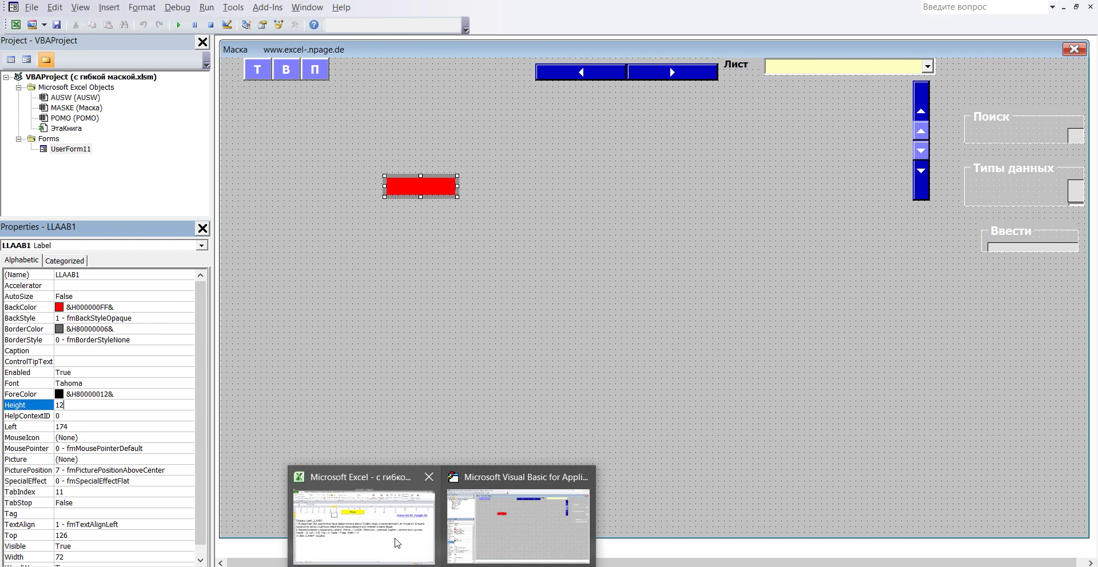
pyautogui.moveTo(398, 544)
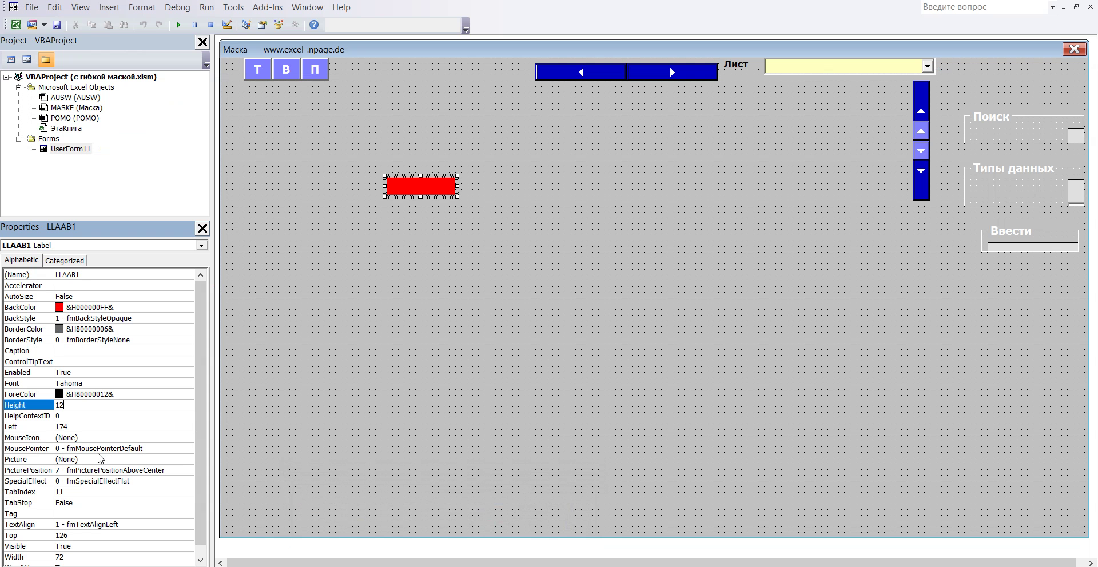
pyautogui.click(77, 429)
pyautogui.click(76, 428)
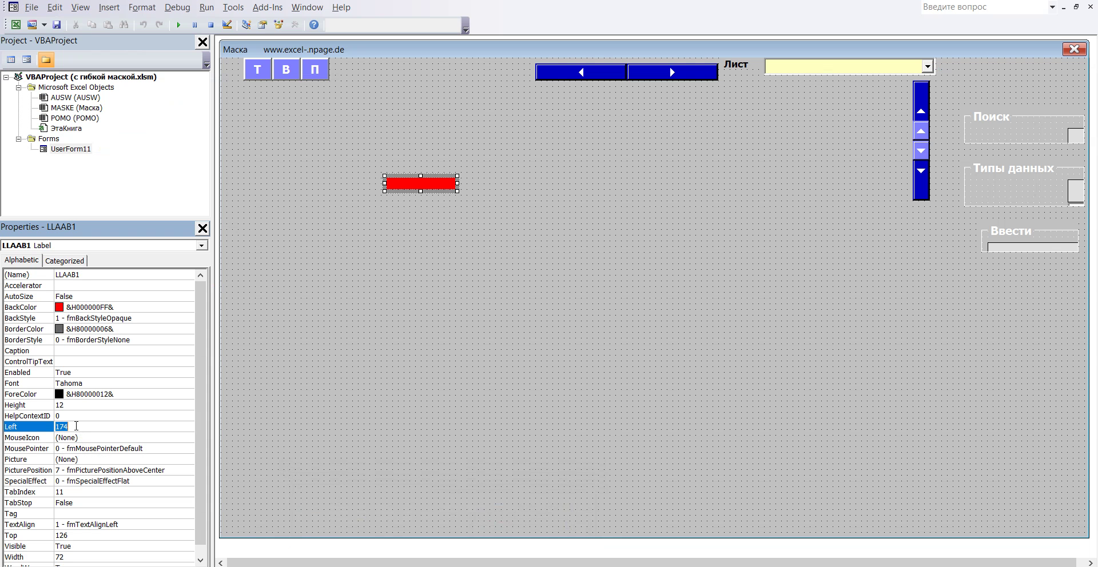
pyautogui.write('120')
pyautogui.moveTo(442, 561)
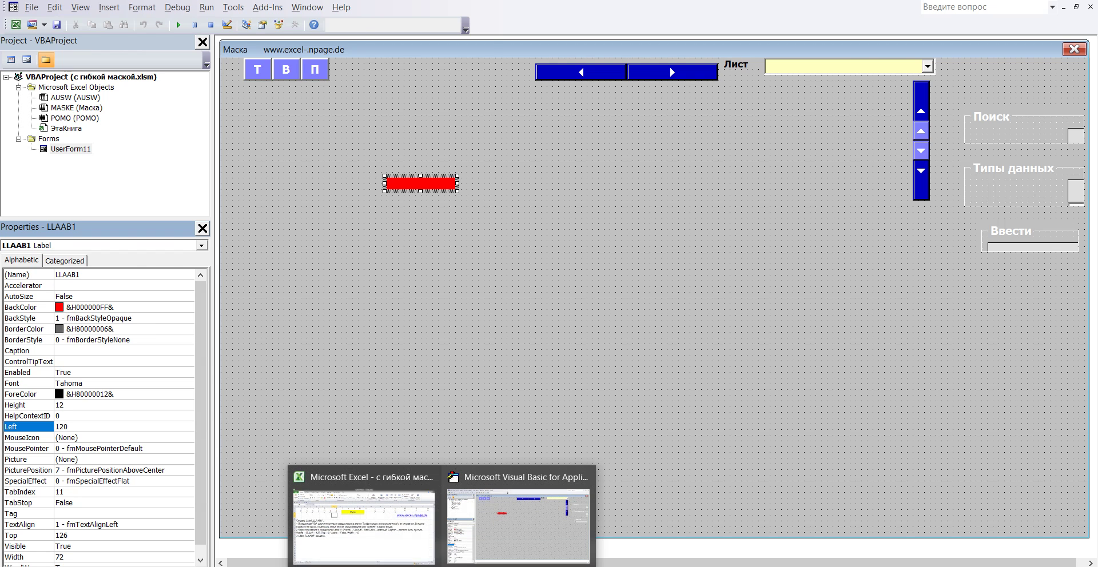
pyautogui.moveTo(380, 519)
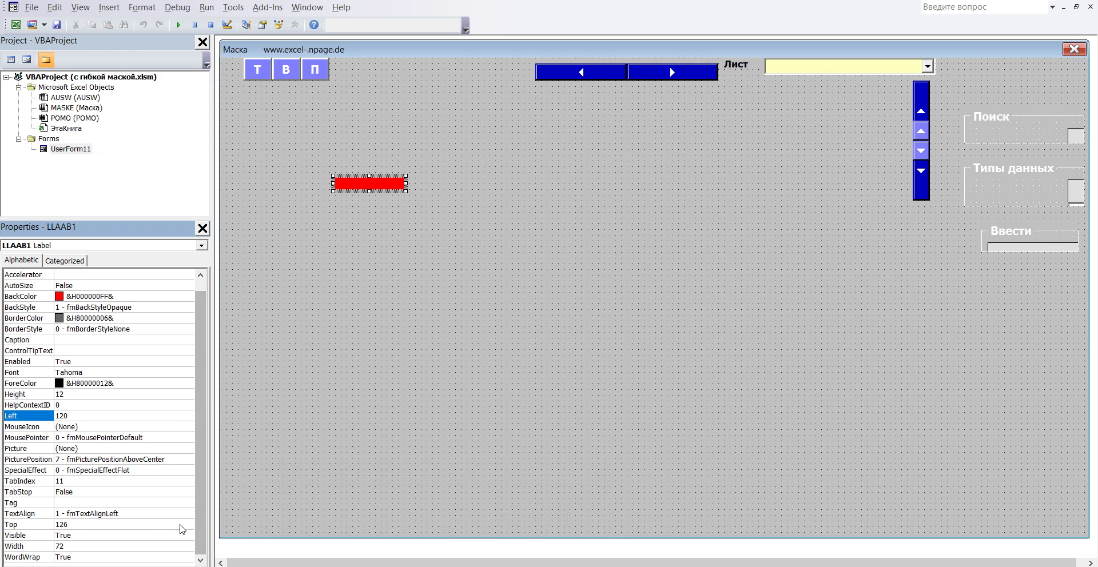
# - Set LLAAB1's Top to 6 and Visible to False
pyautogui.click(75, 524)
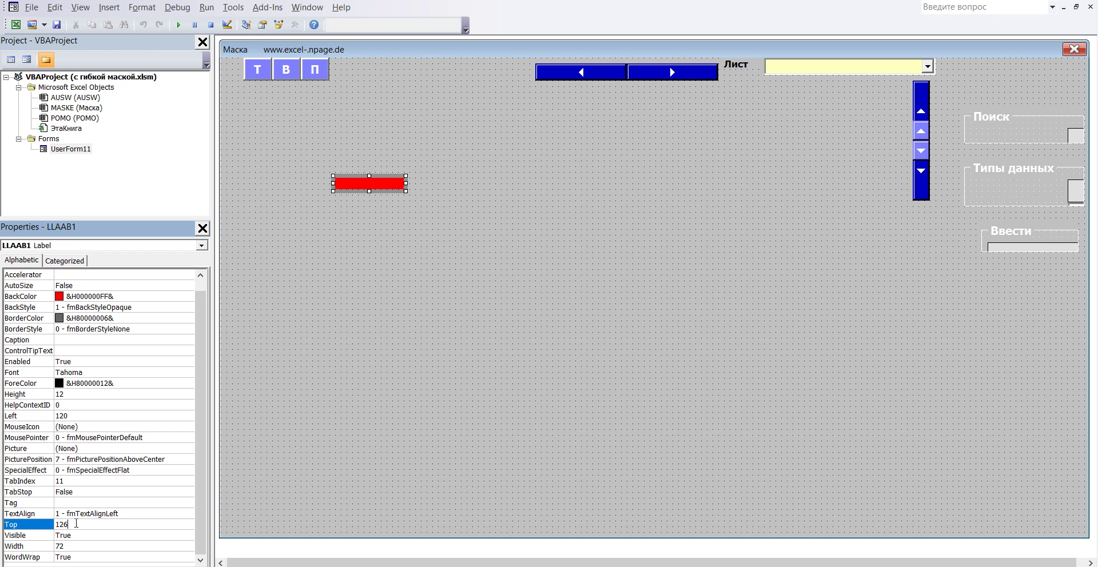
pyautogui.write('6')
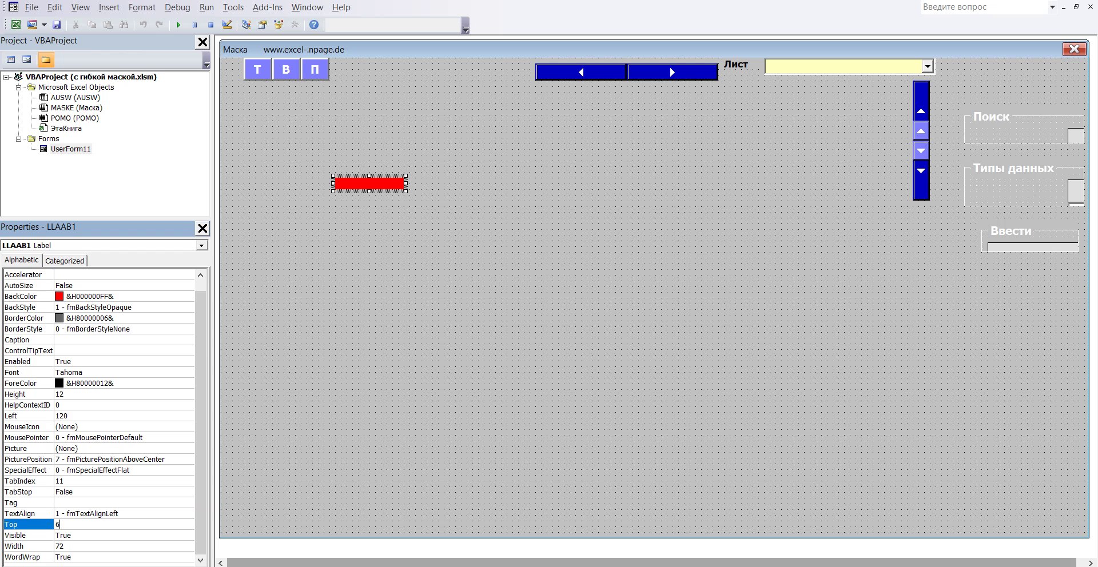
pyautogui.moveTo(381, 536)
pyautogui.click(90, 538)
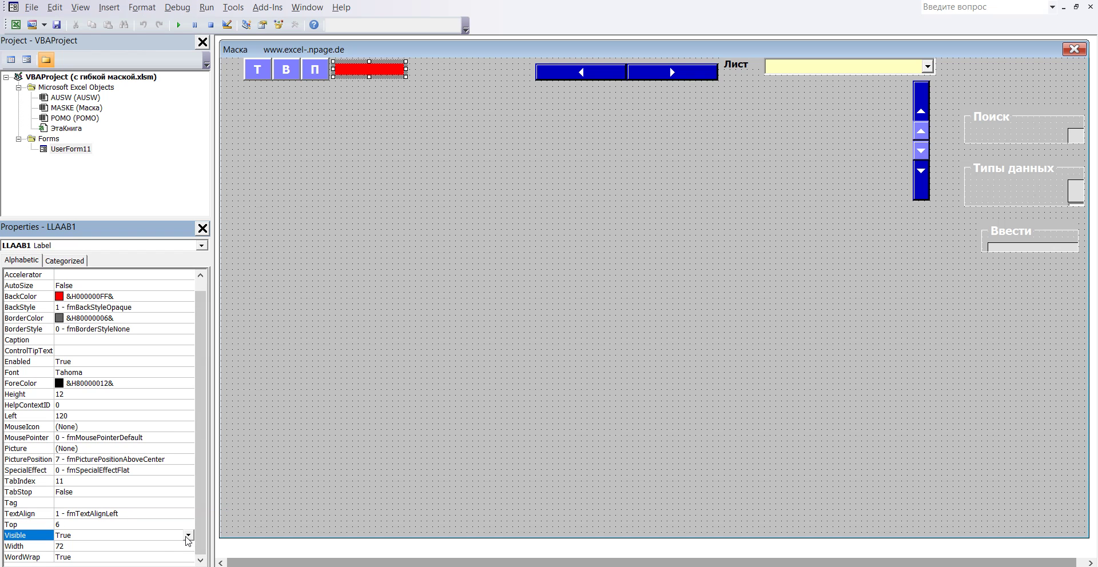
pyautogui.click(188, 538)
pyautogui.click(76, 555)
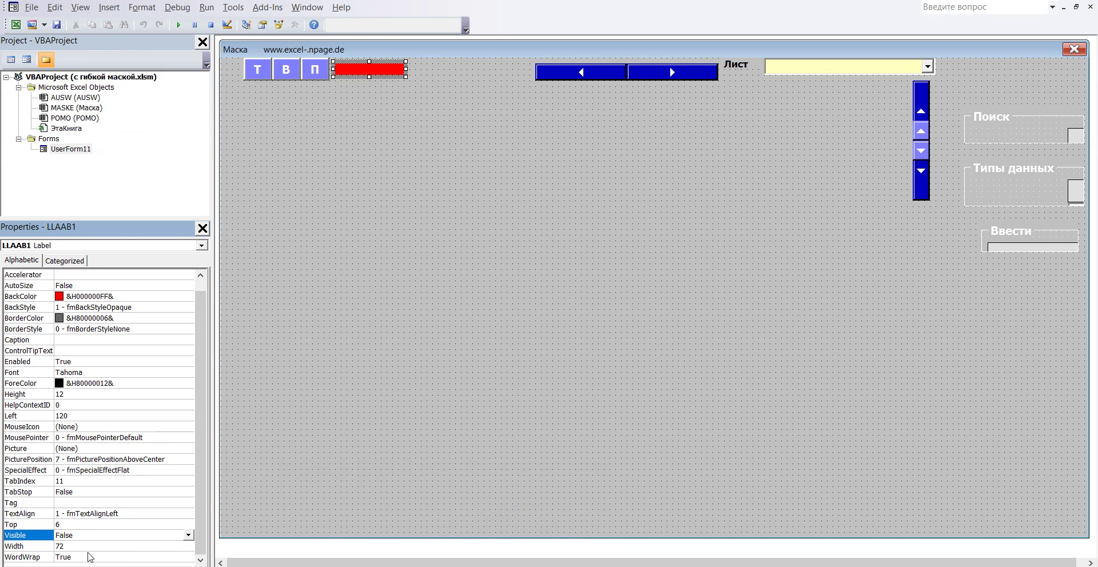
# - Set LLAAB1's Width to 12, then select the UserForm11 background
pyautogui.click(74, 546)
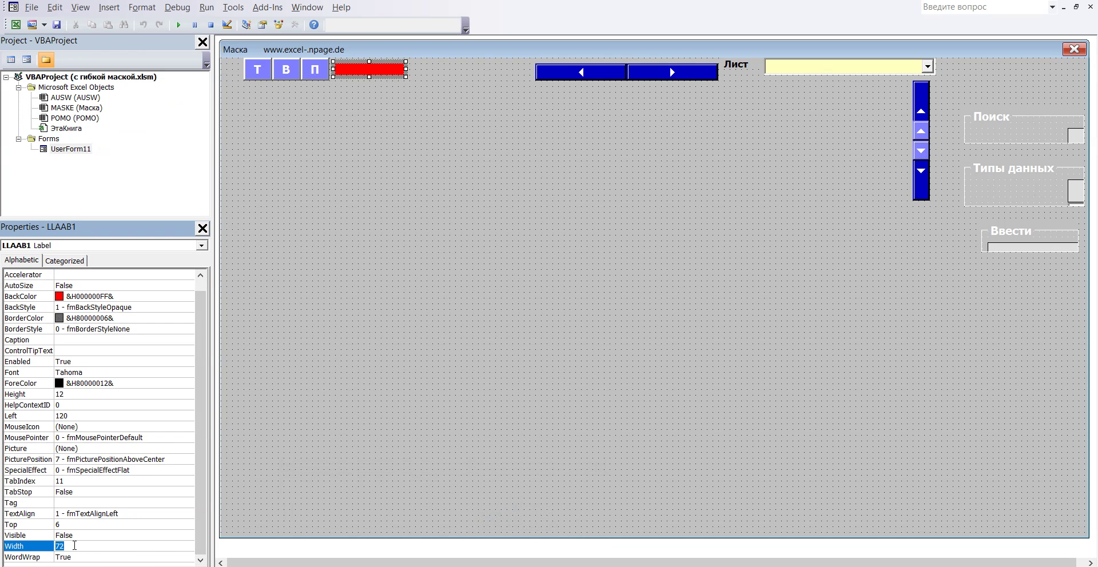
pyautogui.write('12')
pyautogui.press('Return')
pyautogui.click(335, 446)
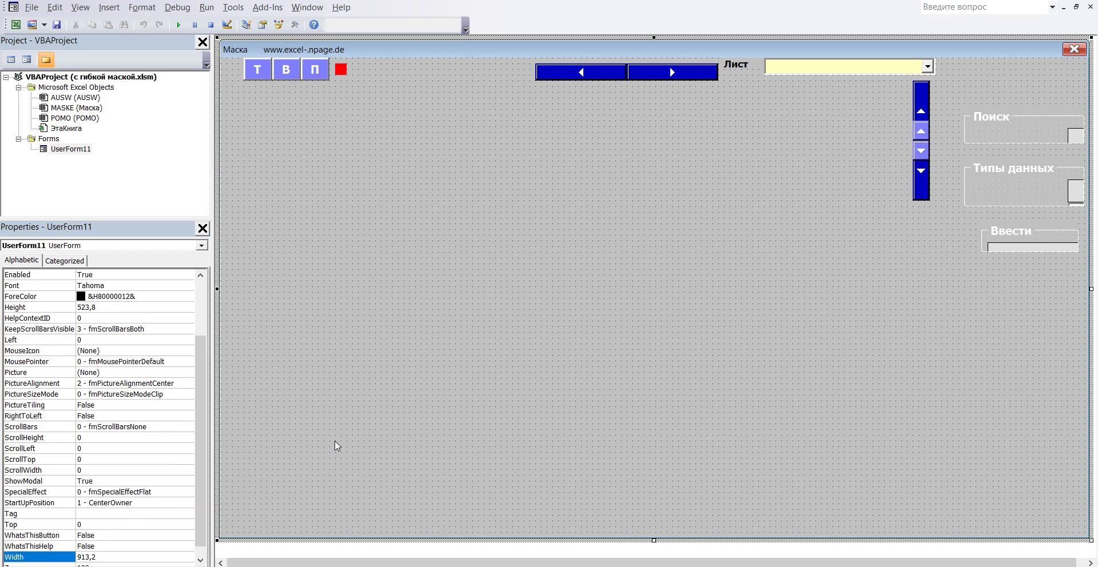
# - Back in Excel, highlight the instruction line saying the label is created
pyautogui.moveTo(366, 566)
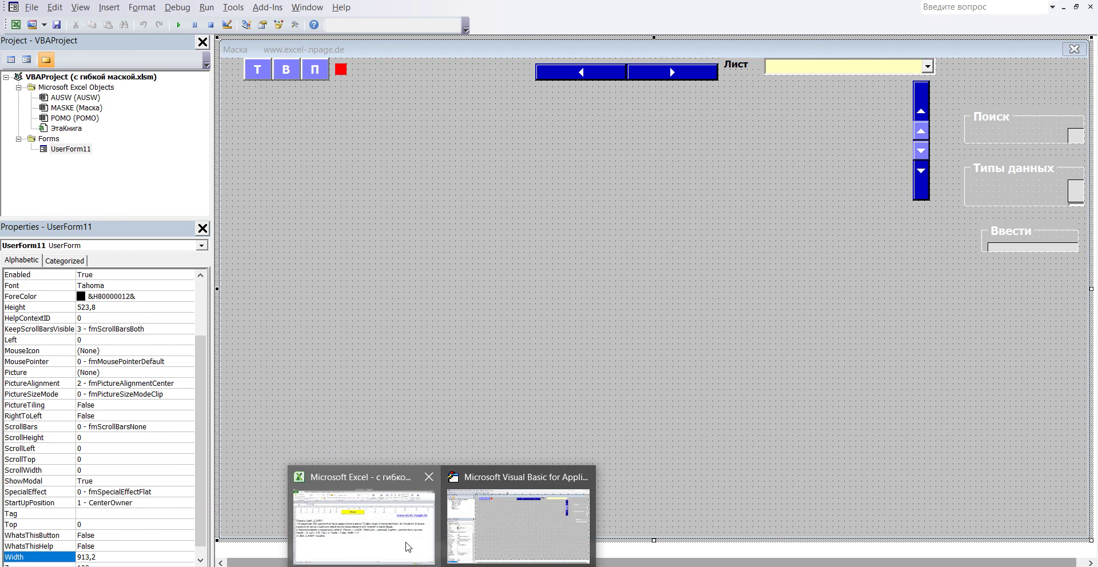
pyautogui.click(407, 548)
pyautogui.doubleClick(233, 347)
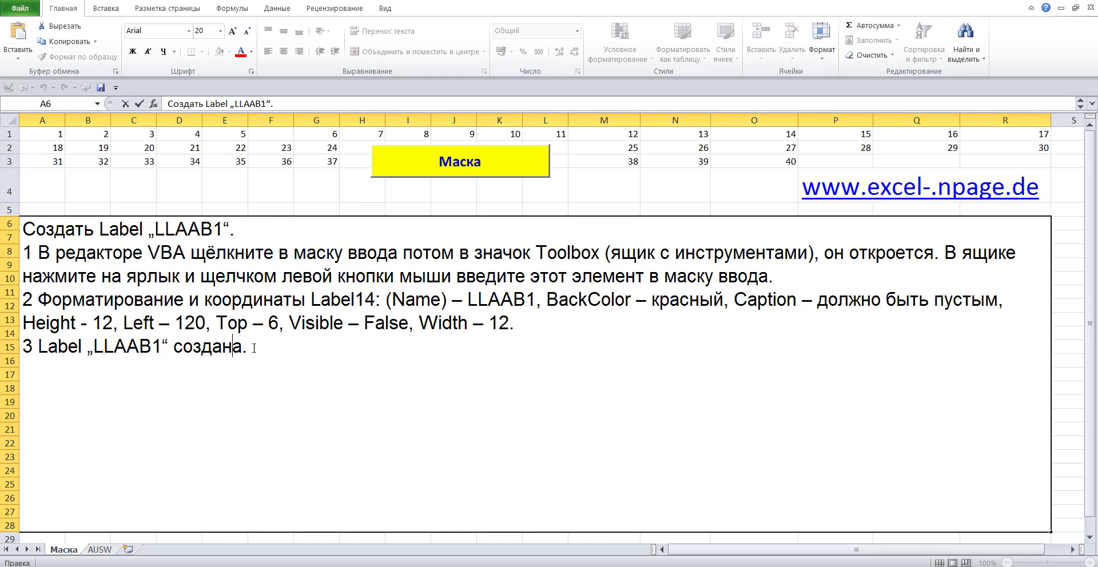
pyautogui.moveTo(254, 348); pyautogui.dragTo(23, 347)
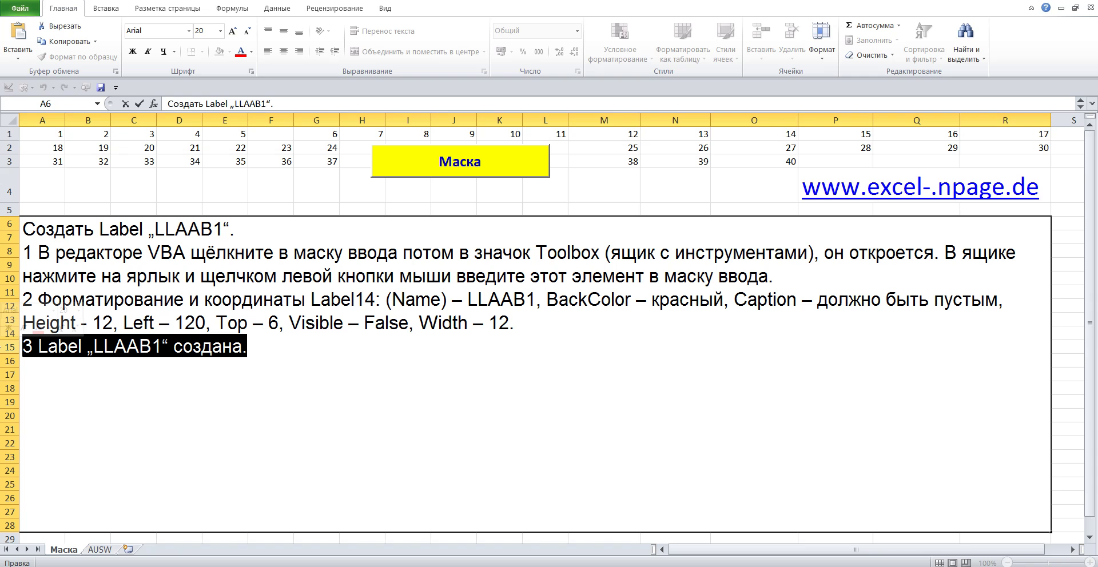
pyautogui.click(283, 192)
# - Run the Маска form, close it, and run it again to confirm LLAAB1 stays hidden
pyautogui.click(386, 170)
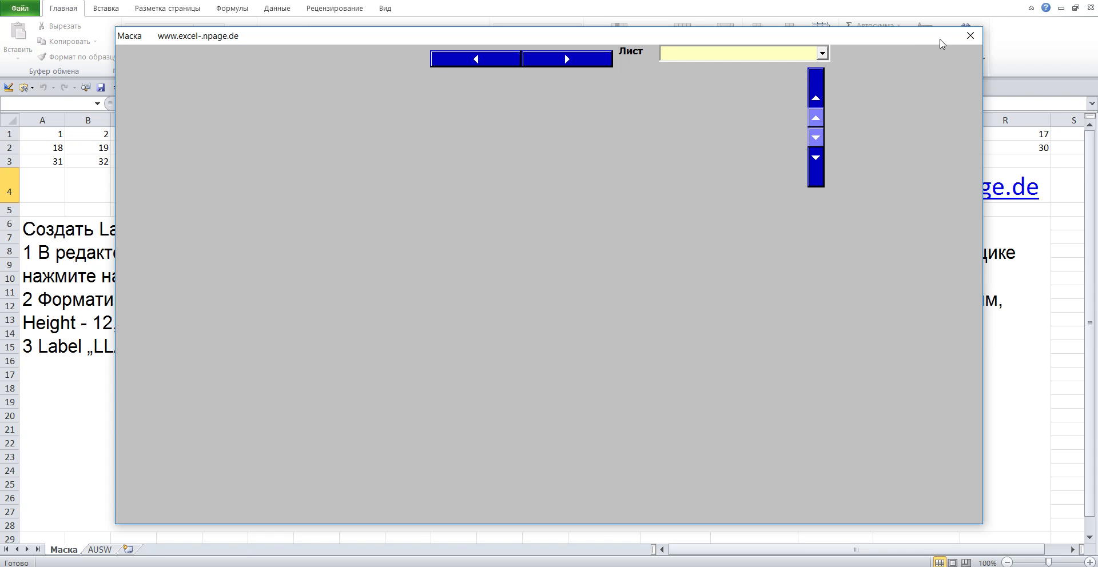
pyautogui.click(967, 38)
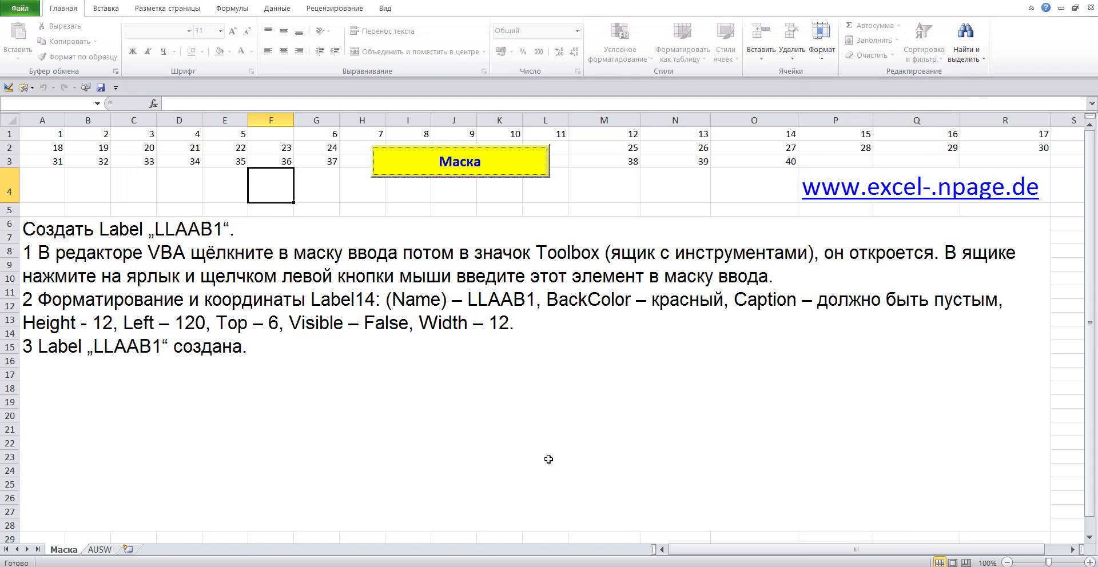
pyautogui.click(521, 514)
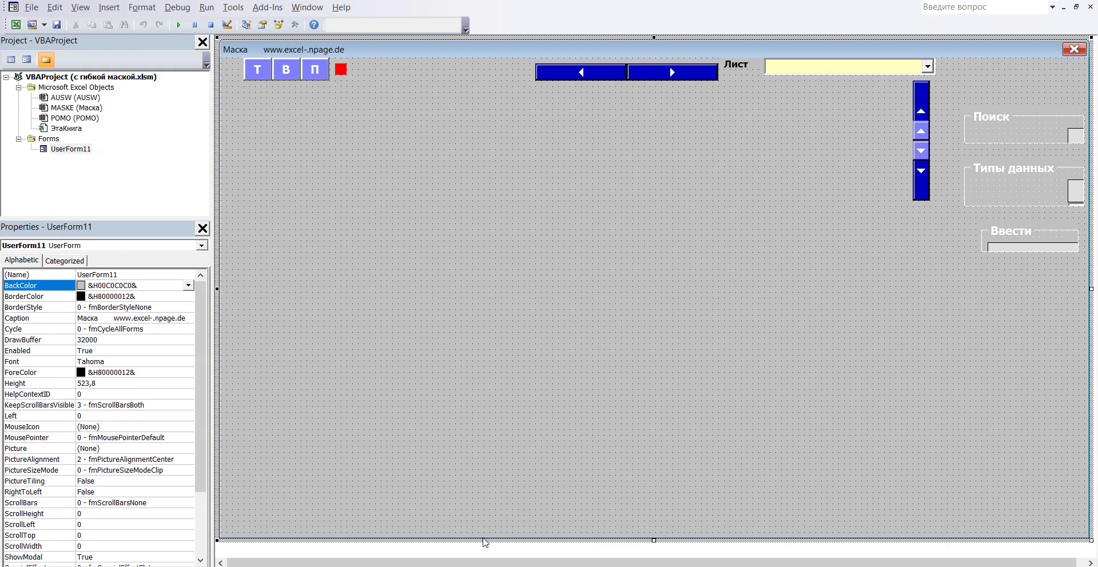
pyautogui.click(399, 537)
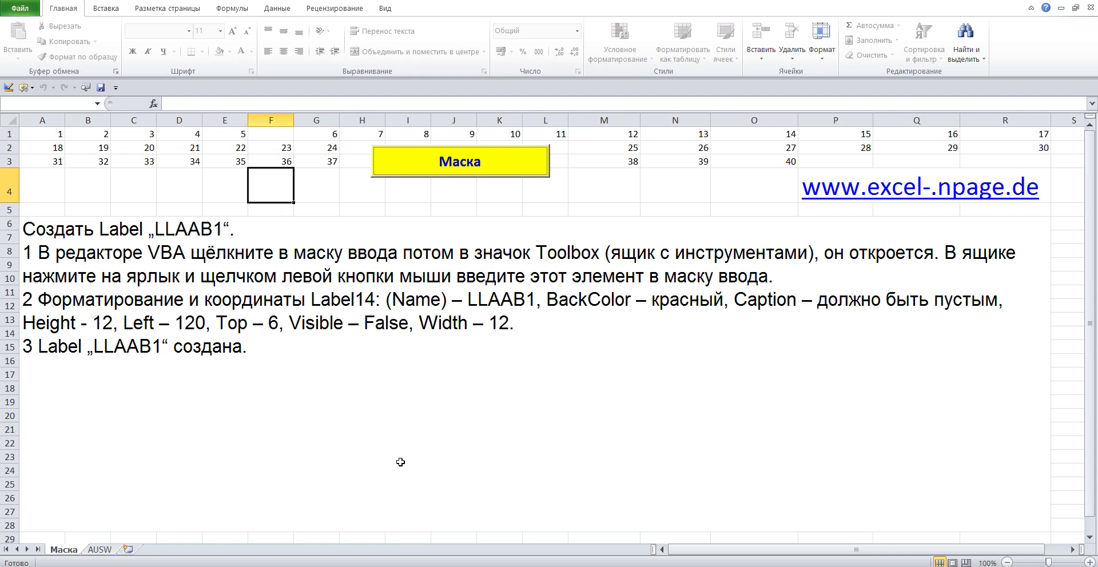
pyautogui.click(431, 164)
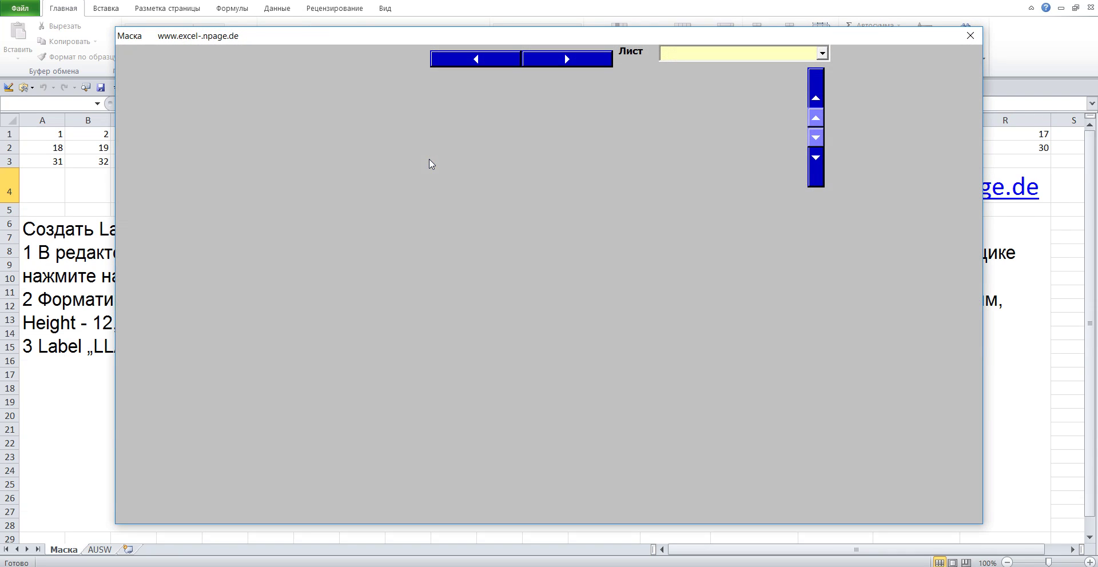